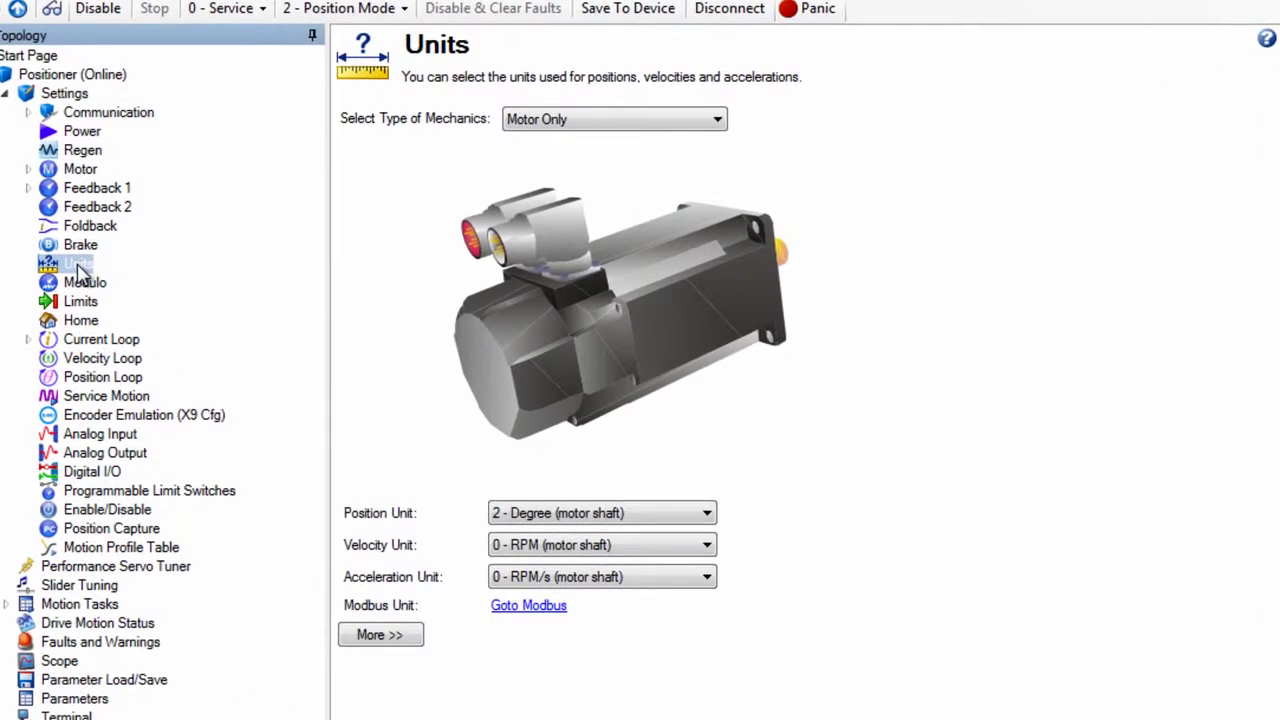
# Step: Review the drive Limits, then show the Motion Tasks table with tasks 0 through 3
pyautogui.click(82, 303)
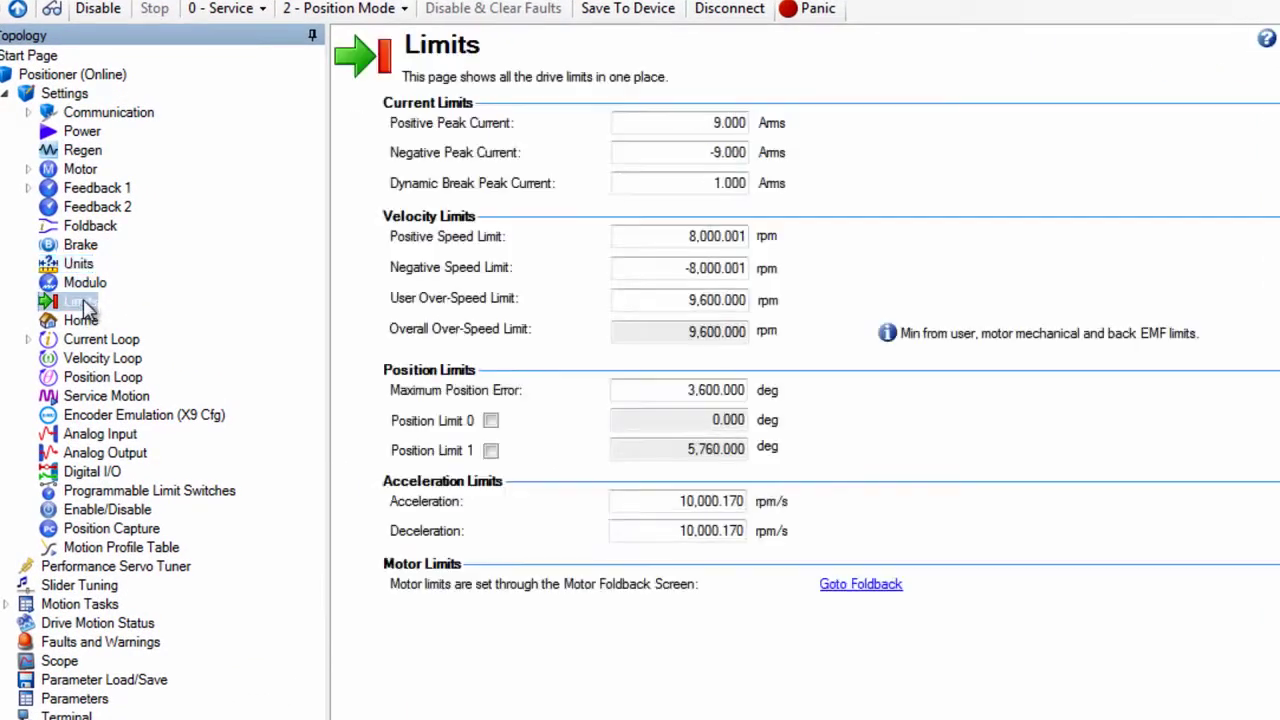
pyautogui.click(86, 607)
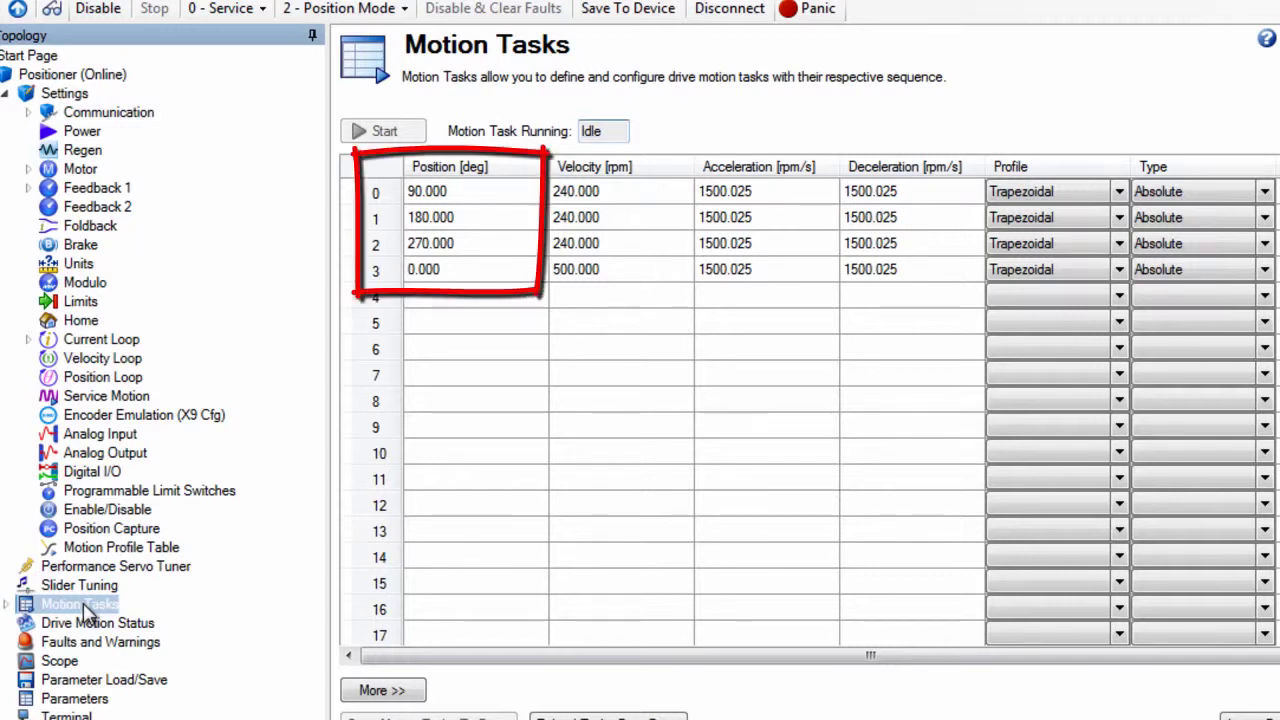
# Step: Check motion task 0's details: Following Task to task 1 after a 250 ms dwell, then accept
pyautogui.click(86, 606)
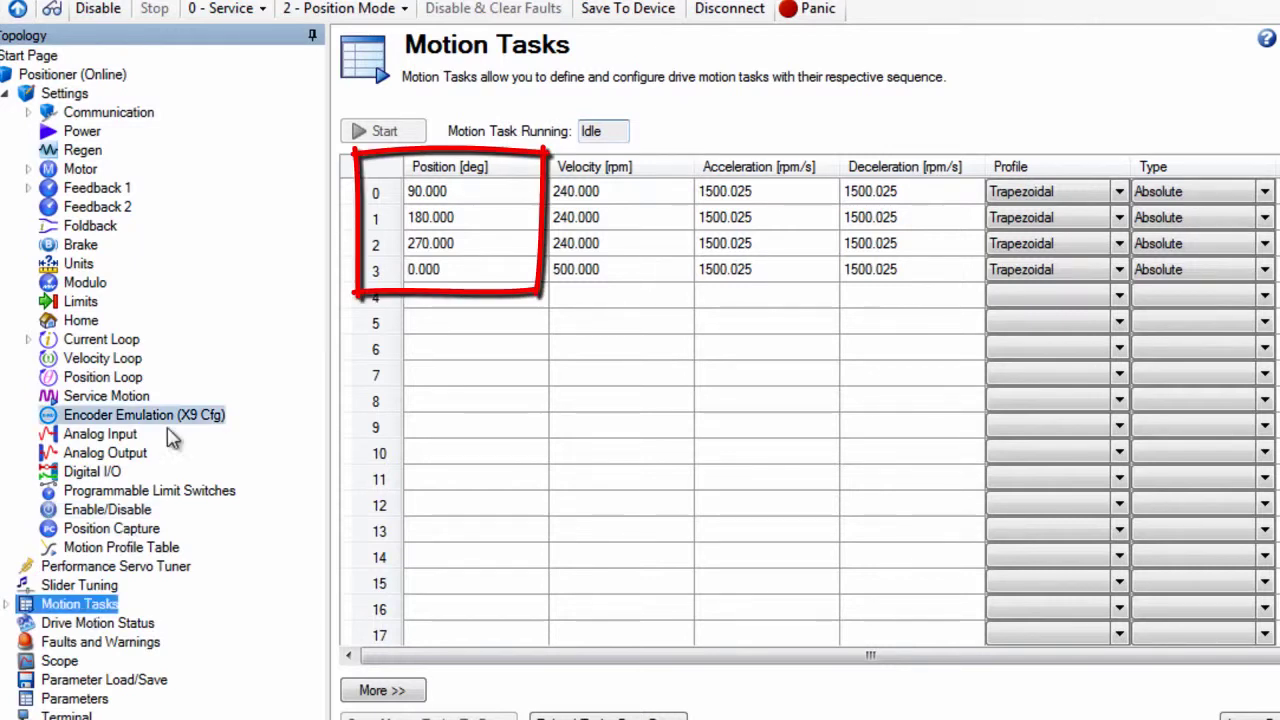
pyautogui.click(375, 200)
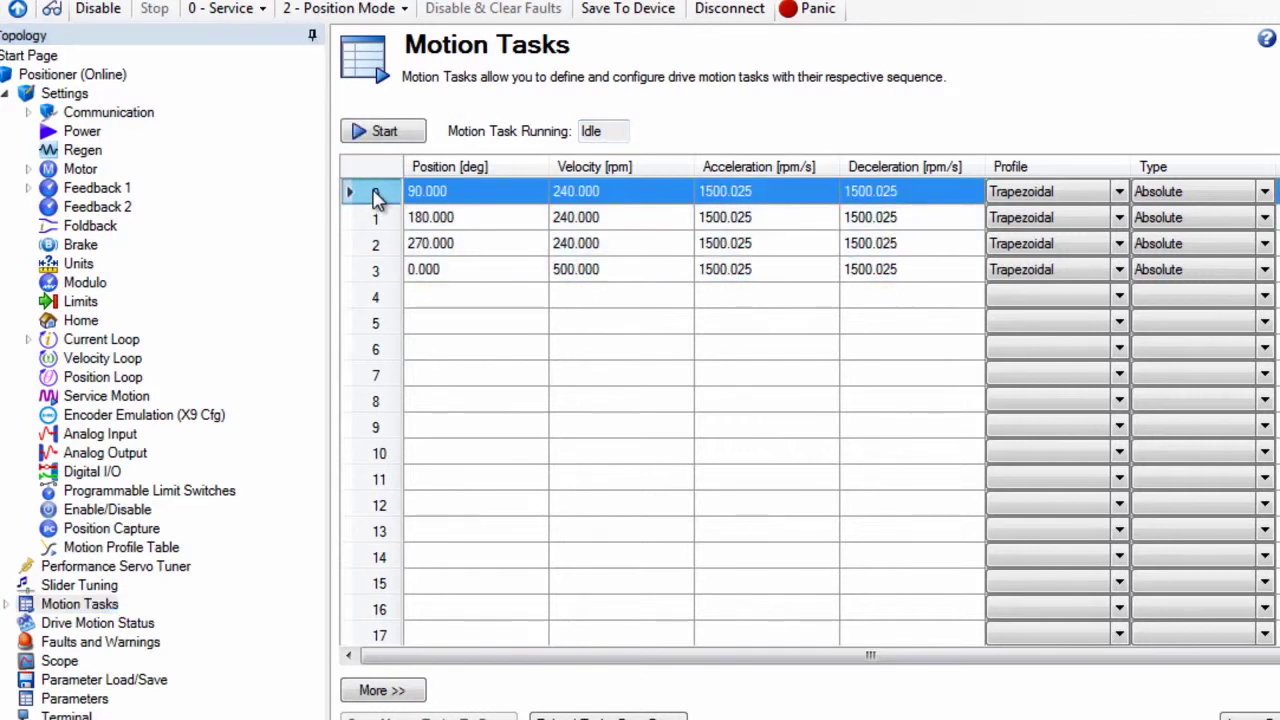
pyautogui.doubleClick(375, 200)
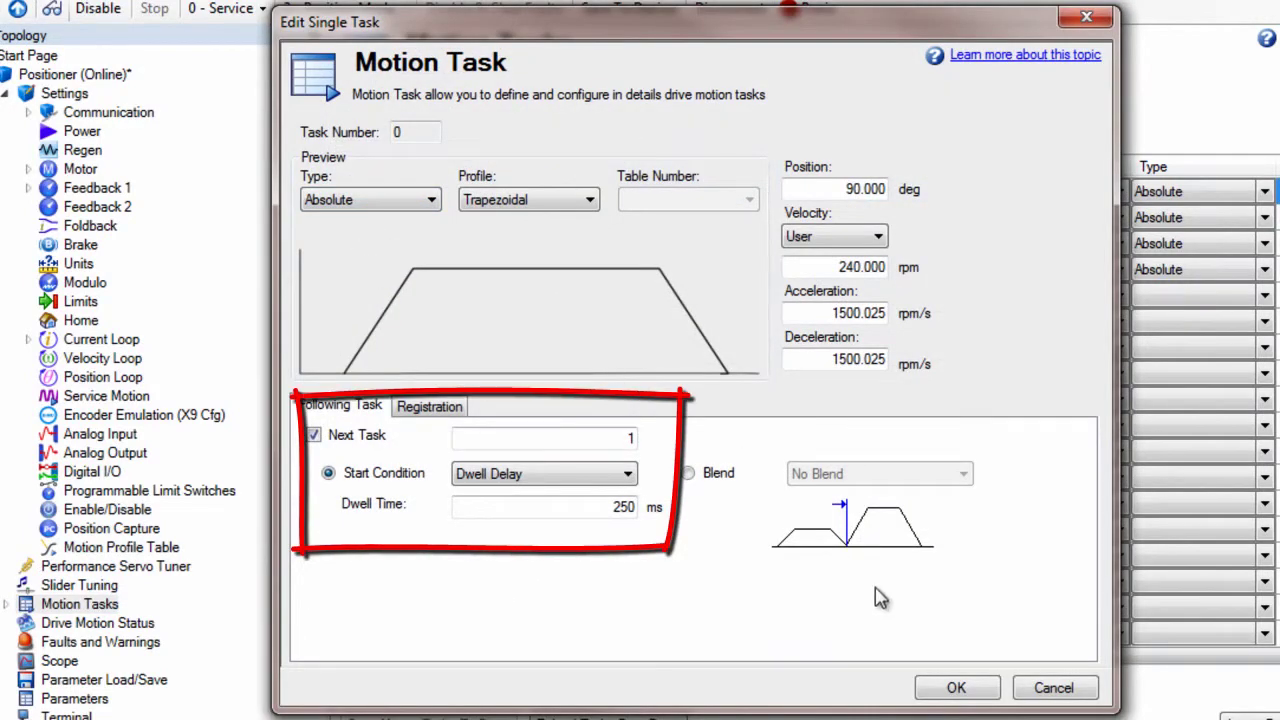
pyautogui.click(958, 688)
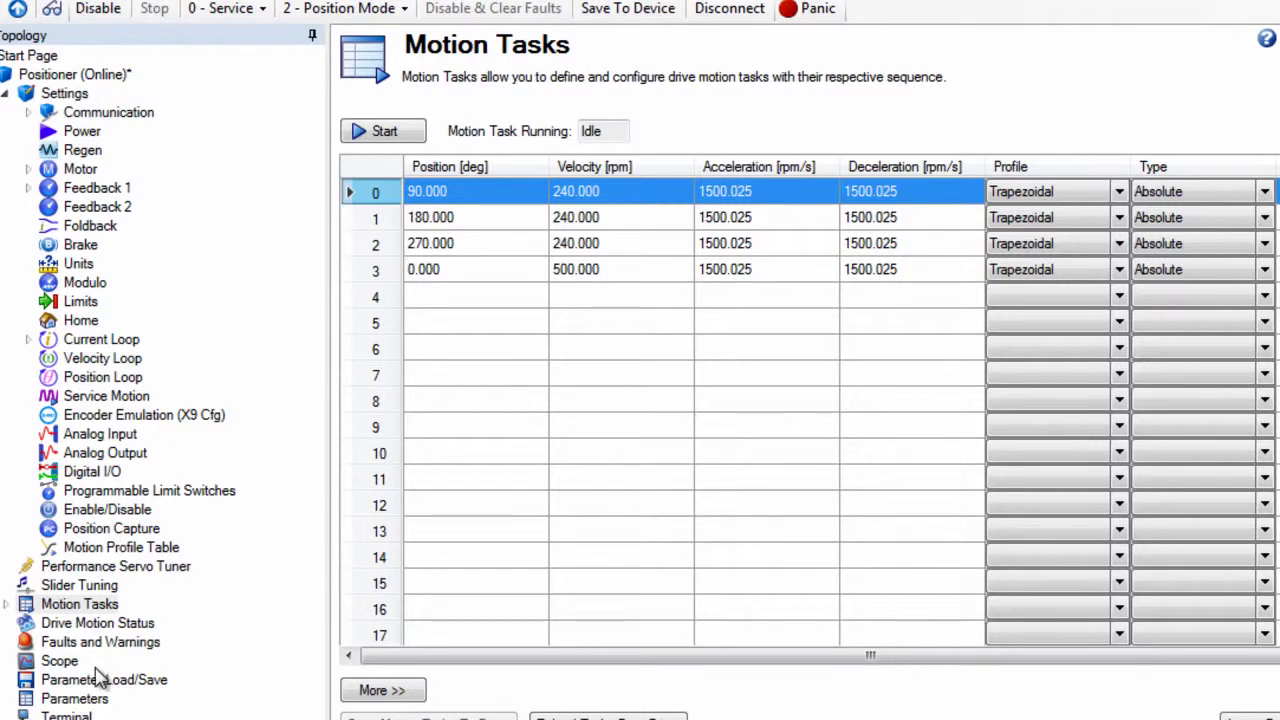
# Step: Open the Scope and set channel 1's source to Position feedback (PL.FB)
pyautogui.click(60, 662)
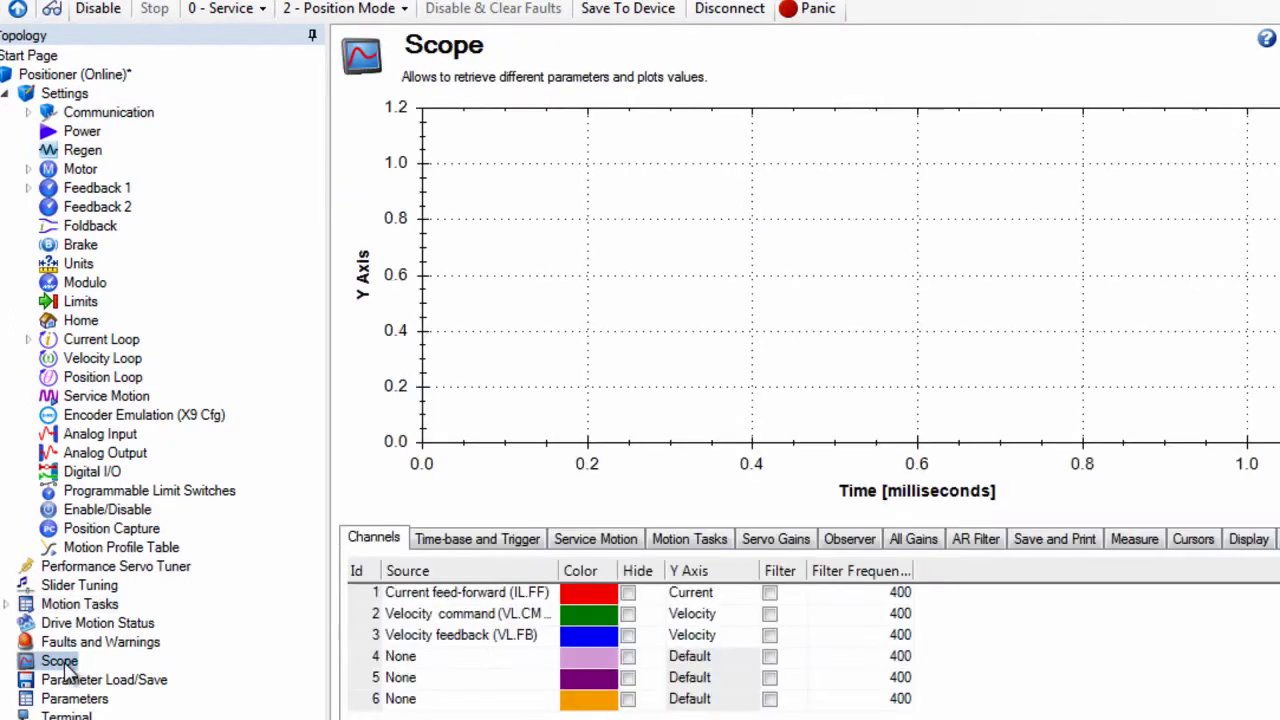
pyautogui.click(62, 662)
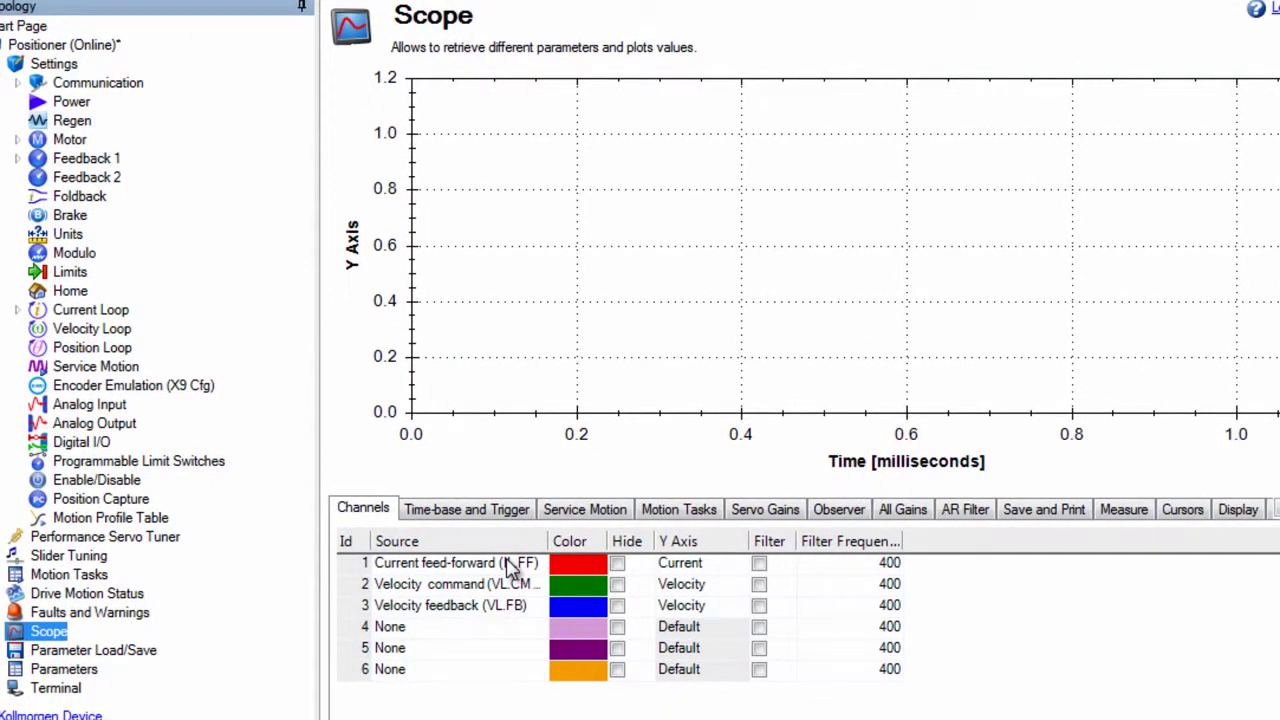
pyautogui.click(510, 567)
pyautogui.click(538, 568)
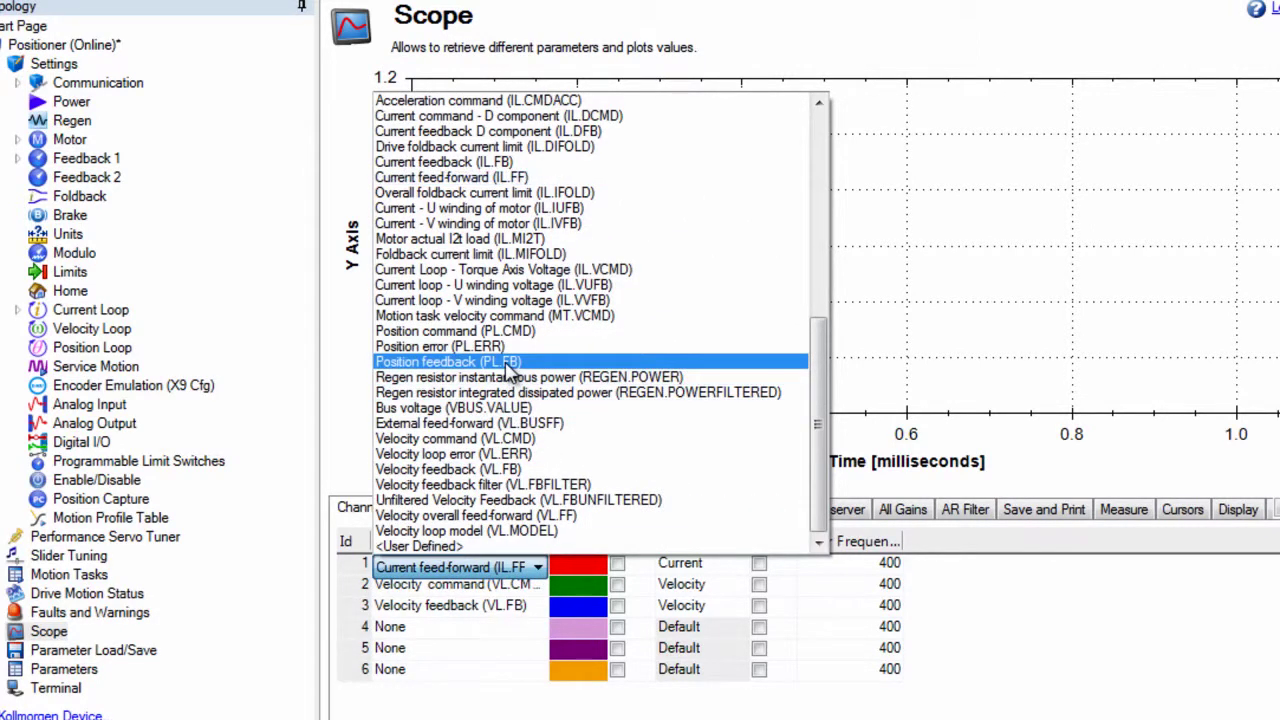
pyautogui.click(506, 363)
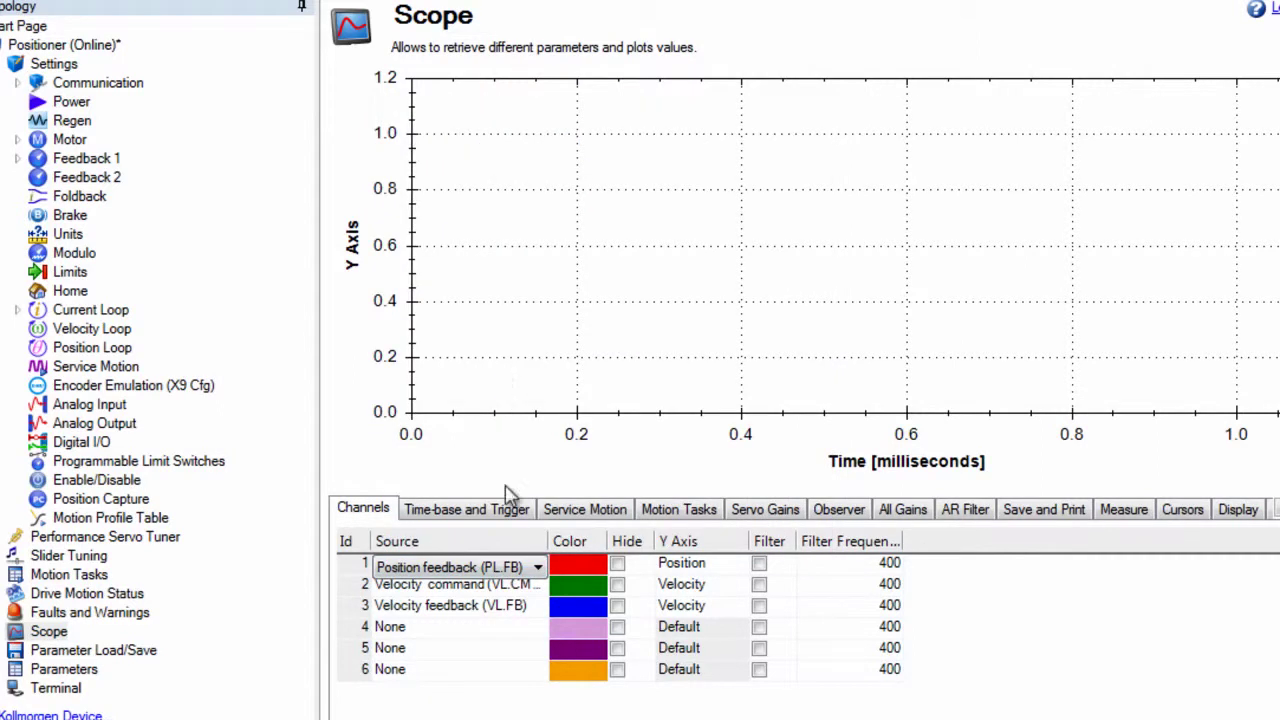
# Step: Set channel 4's source to Digital input 1 state (DIN1.STATE) and widen the Source column
pyautogui.click(476, 638)
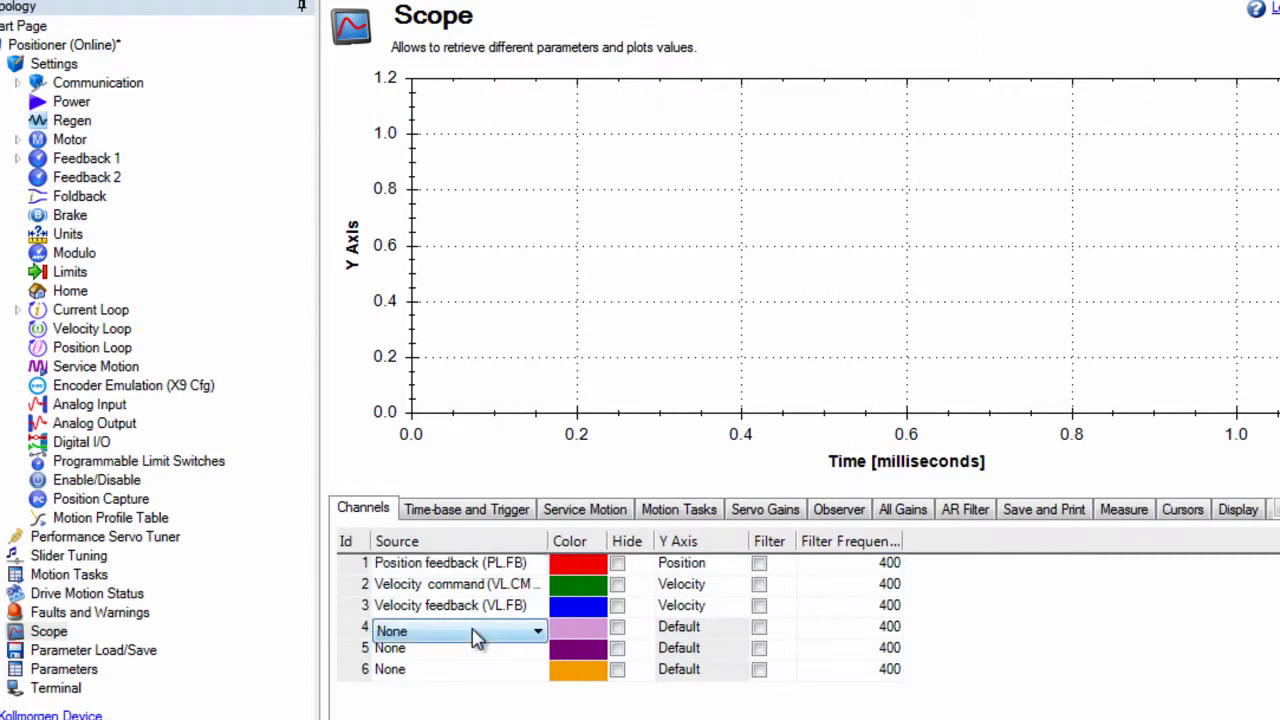
pyautogui.click(533, 640)
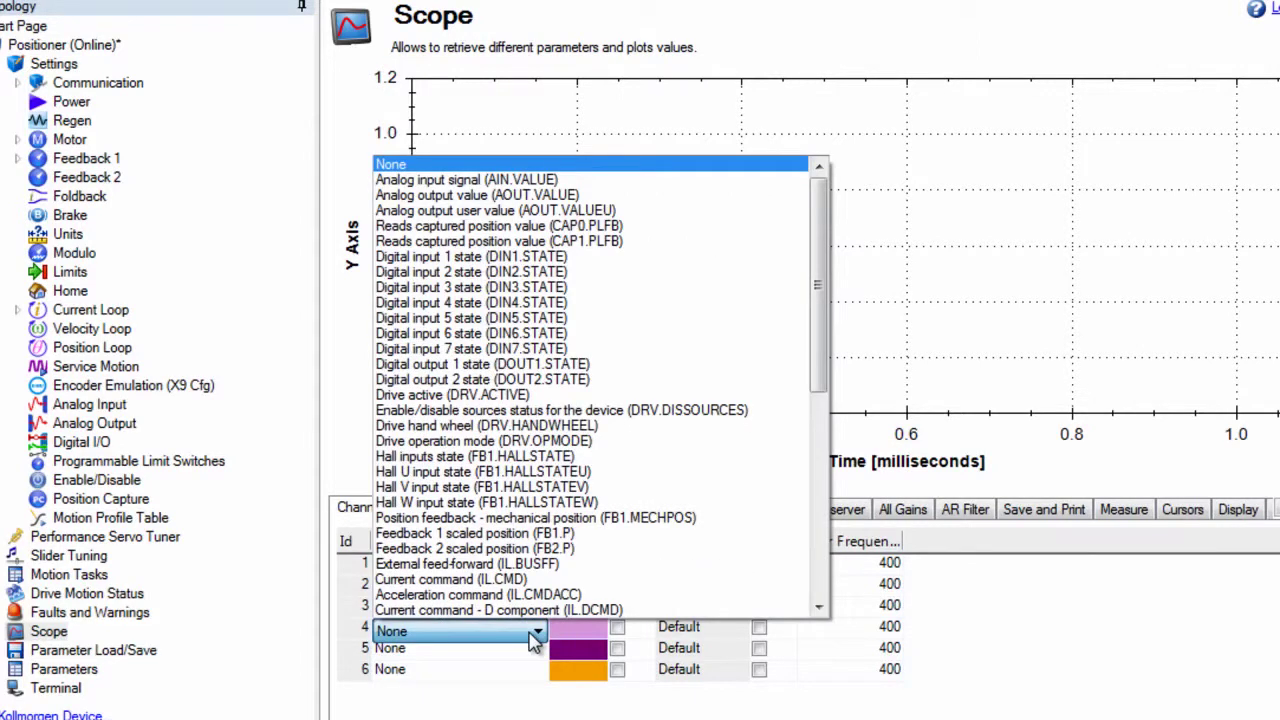
pyautogui.click(511, 258)
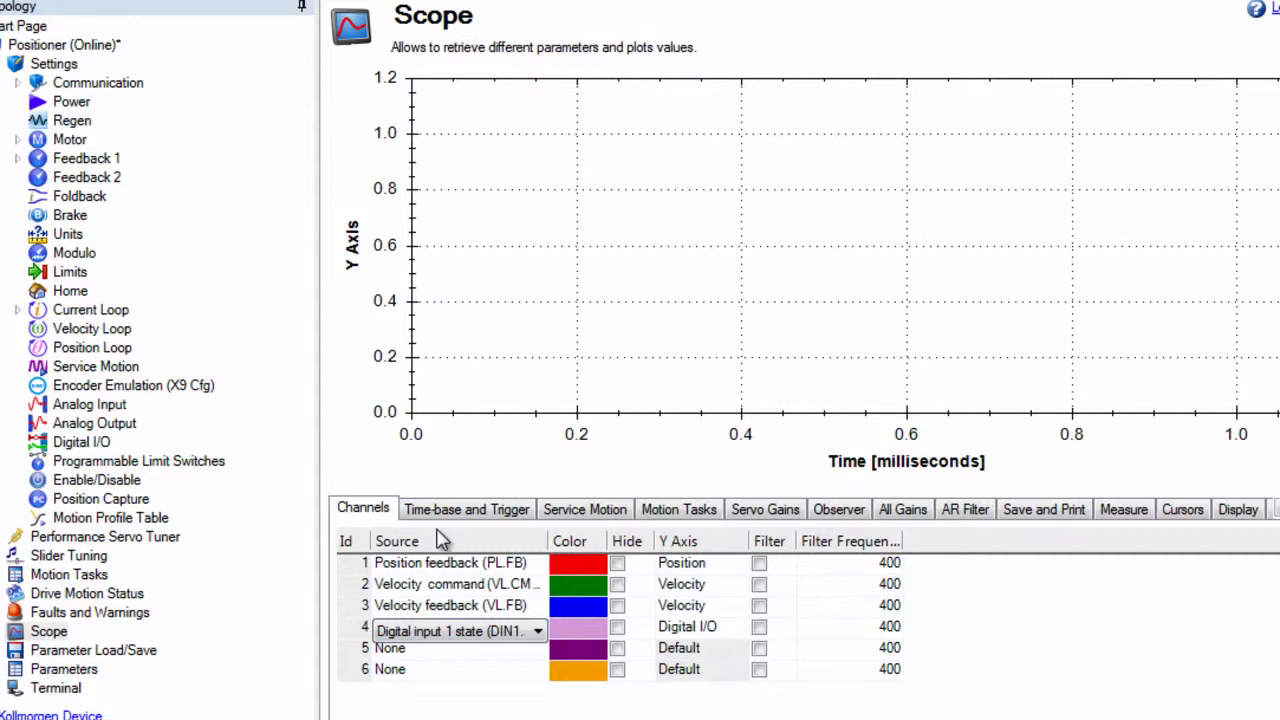
pyautogui.click(500, 568)
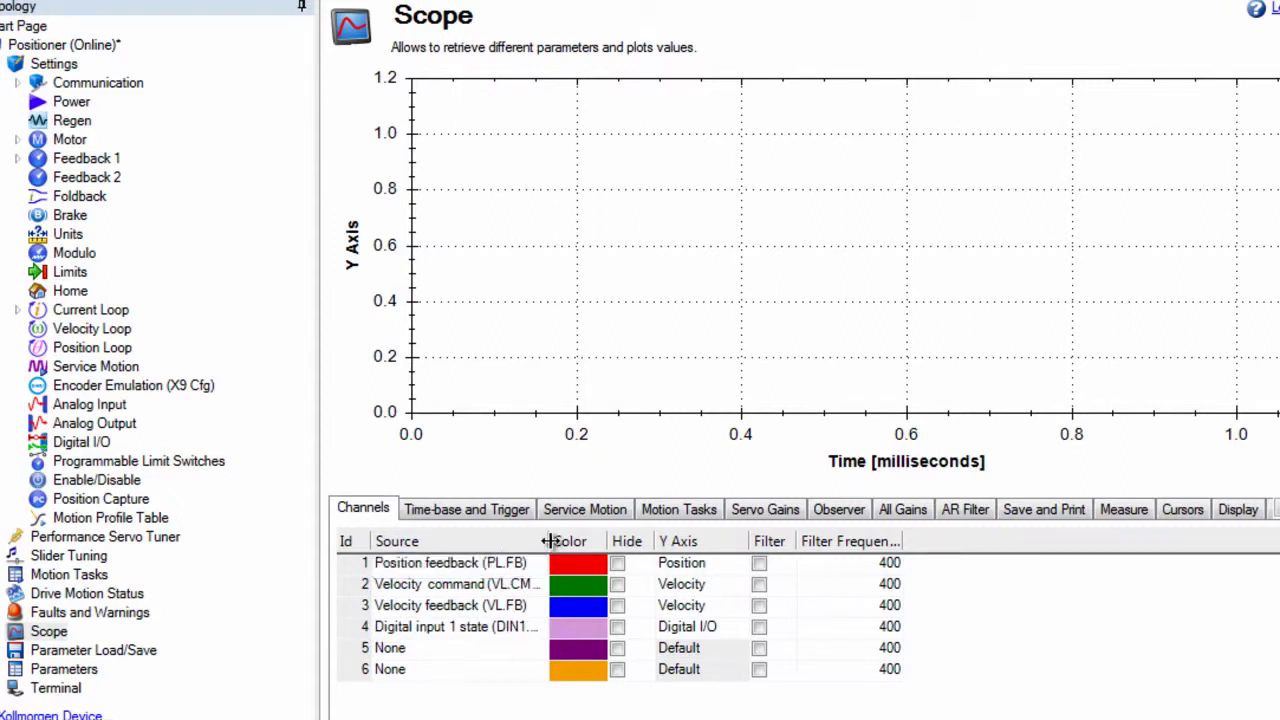
pyautogui.moveTo(549, 541); pyautogui.dragTo(612, 543)
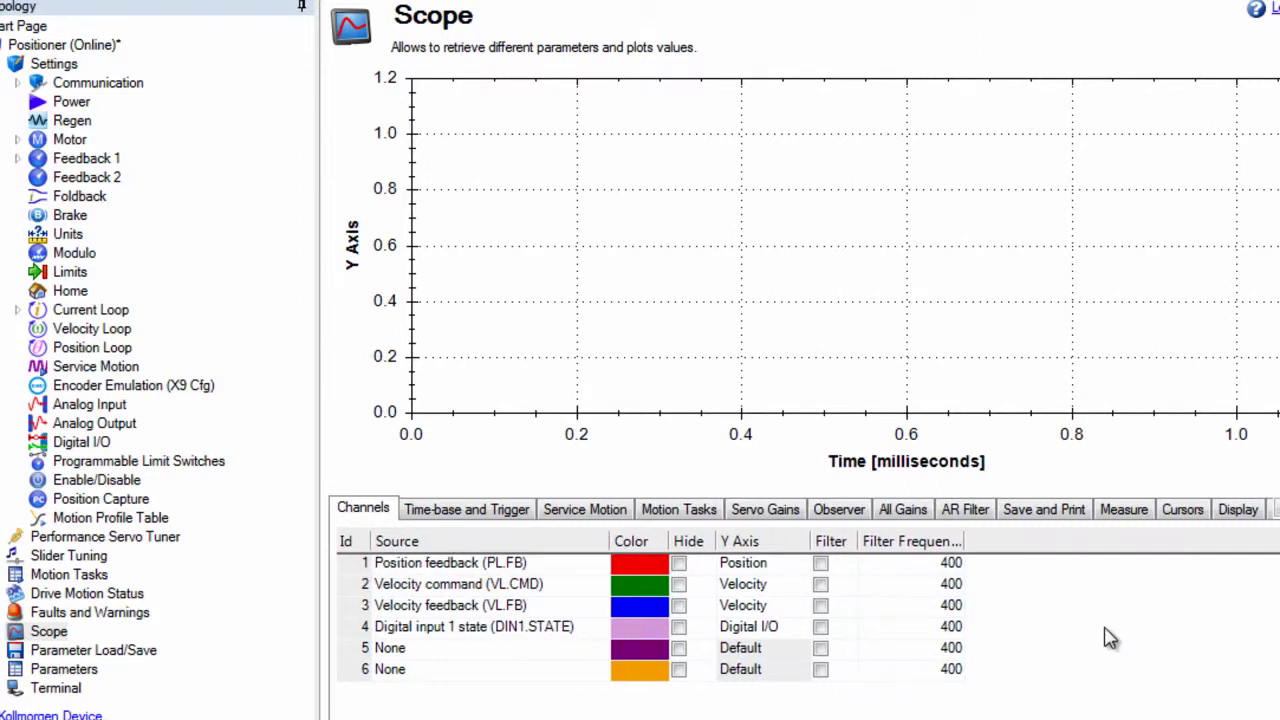
pyautogui.click(510, 516)
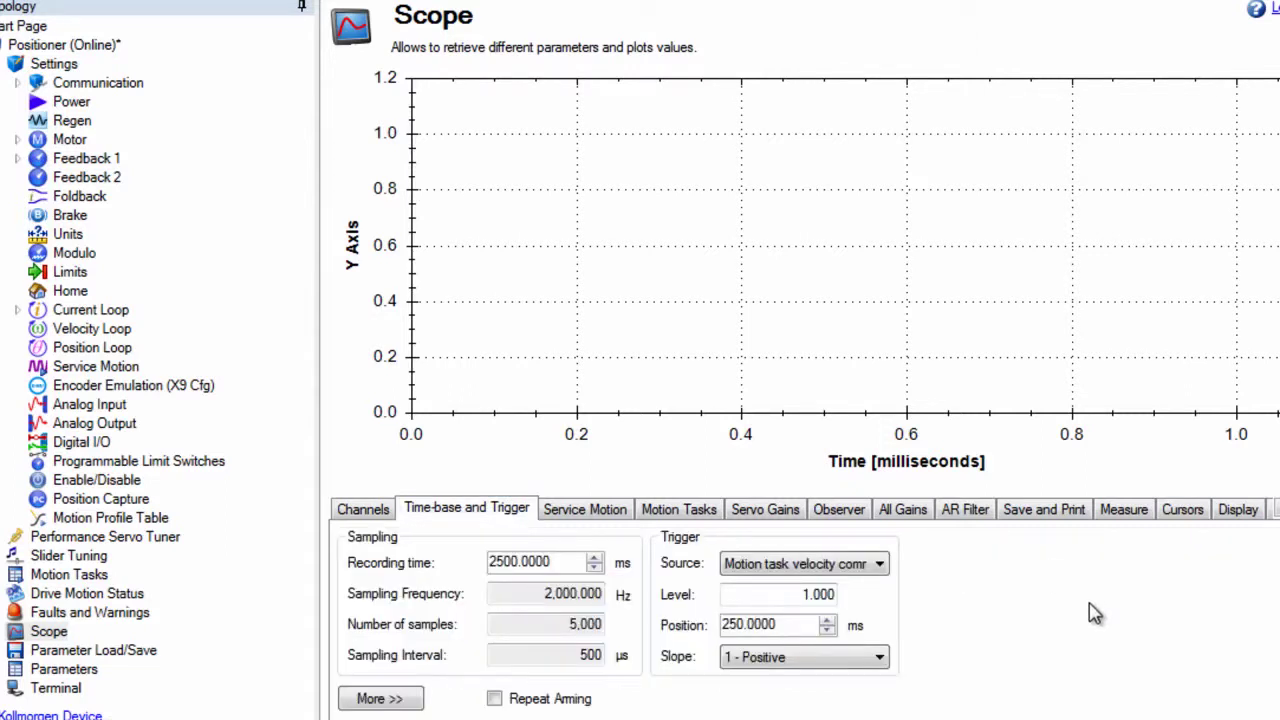
# Step: Set the scope recording time to 2300 ms
pyautogui.click(596, 569)
pyautogui.click(596, 569)
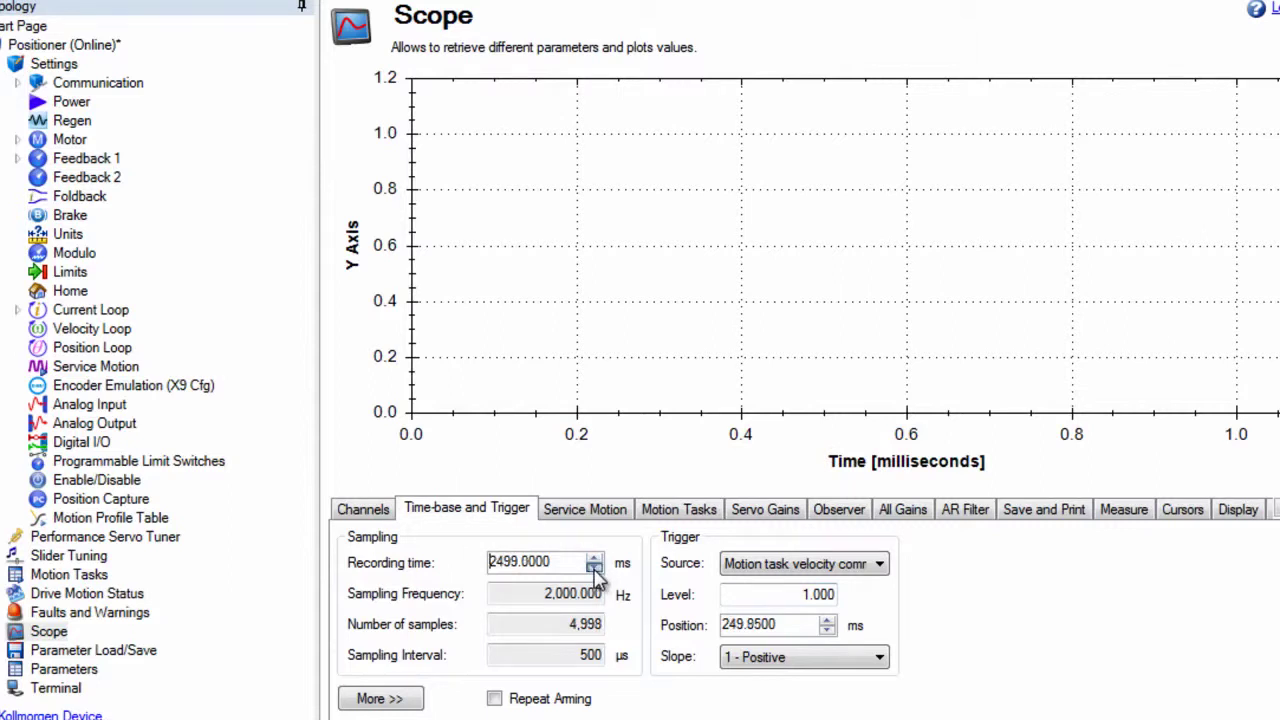
pyautogui.click(596, 569)
pyautogui.click(596, 569)
pyautogui.click(596, 569)
pyautogui.click(594, 569)
pyautogui.click(594, 569)
pyautogui.click(594, 569)
pyautogui.click(594, 569)
pyautogui.click(594, 569)
pyautogui.moveTo(565, 562); pyautogui.dragTo(466, 561)
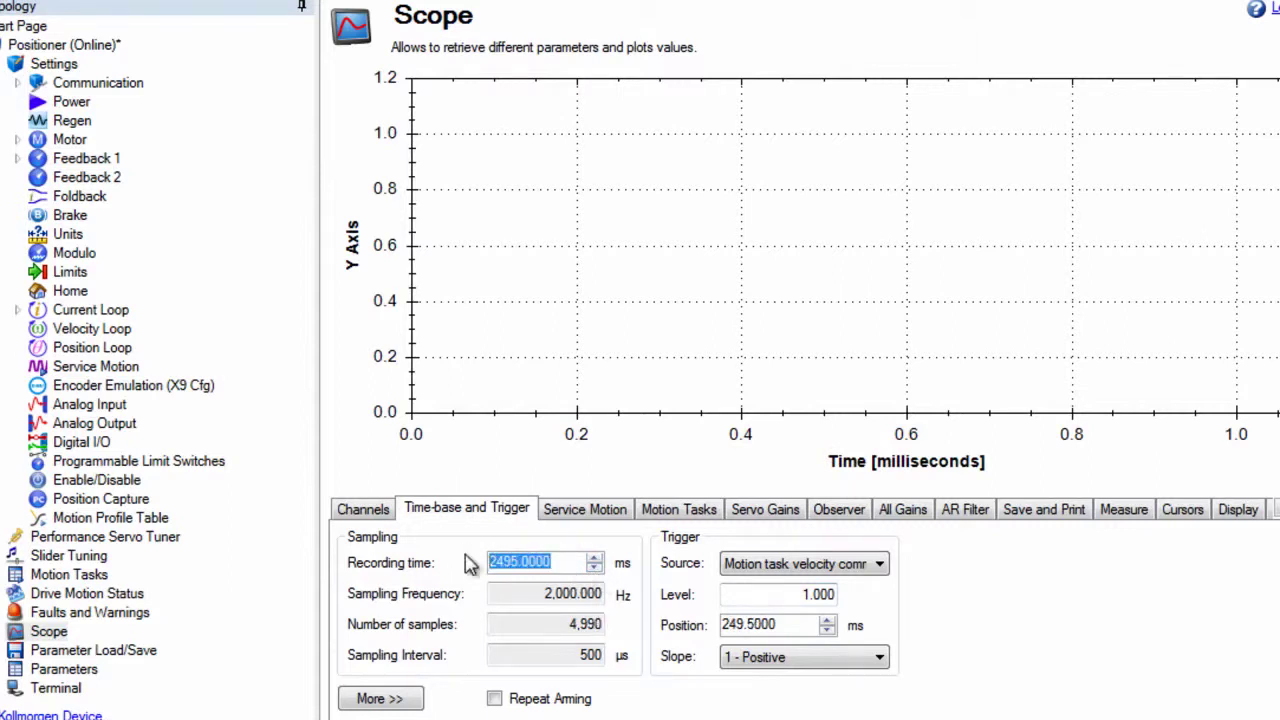
pyautogui.press('BackSpace')
pyautogui.write('2300')
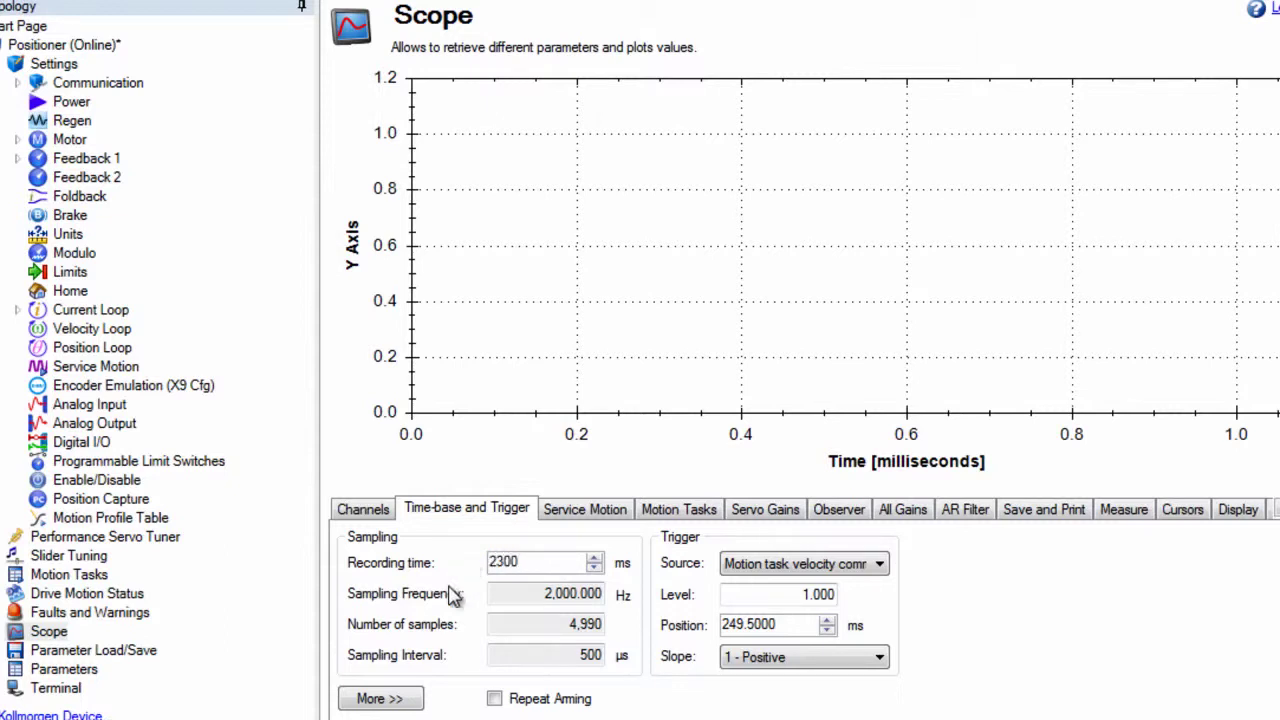
pyautogui.click(510, 598)
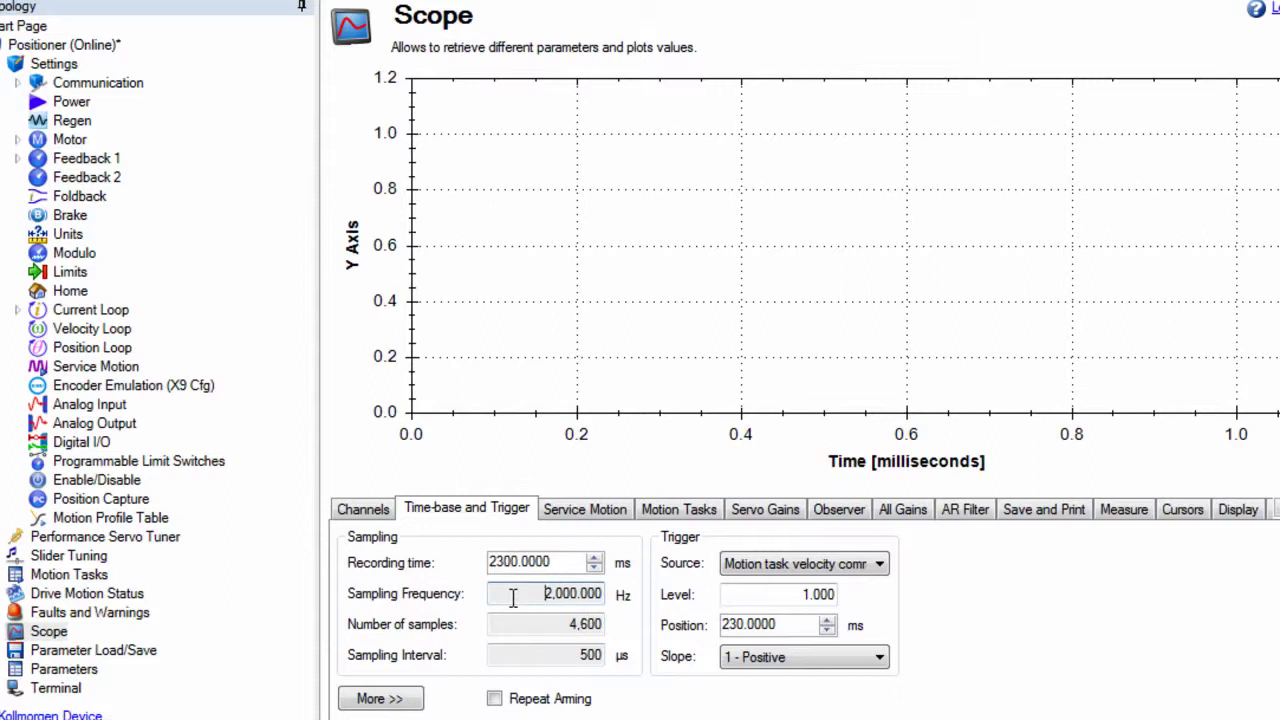
# Step: Show the extended trigger settings and step the sampling frequency spinner up four times
pyautogui.click(370, 698)
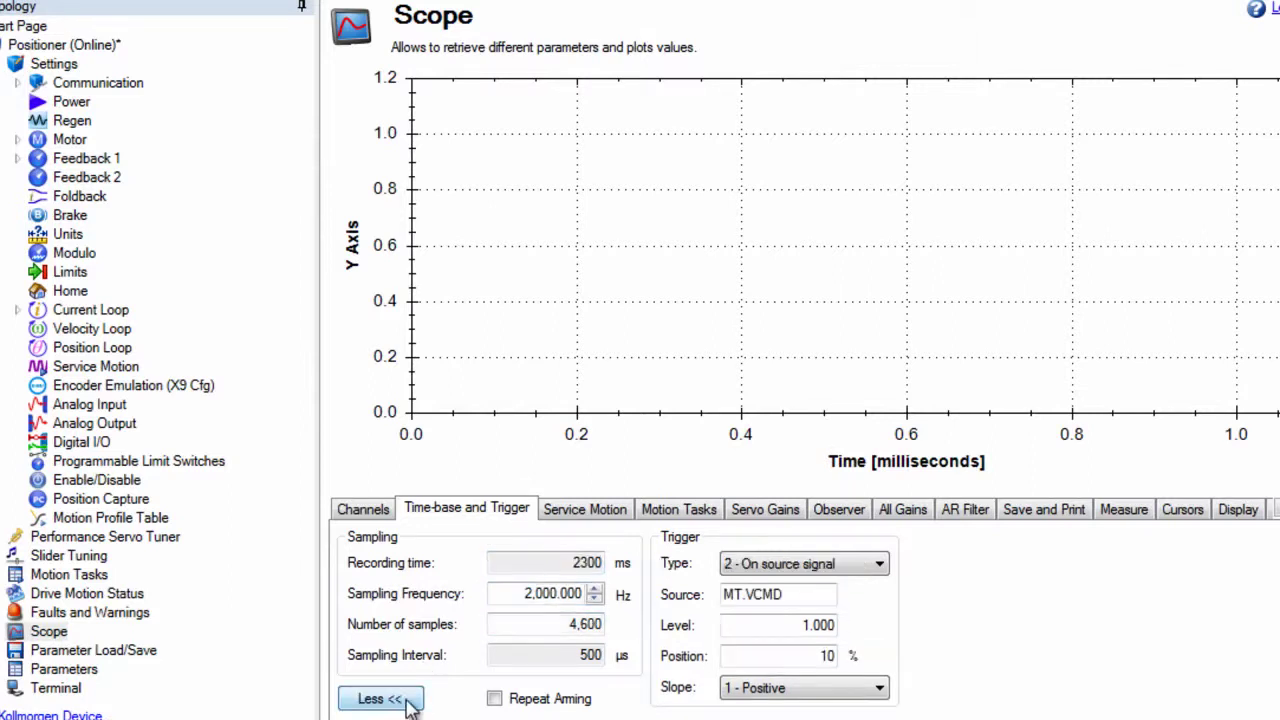
pyautogui.click(594, 589)
pyautogui.click(594, 589)
pyautogui.click(594, 589)
pyautogui.click(594, 589)
pyautogui.click(594, 589)
pyautogui.click(594, 589)
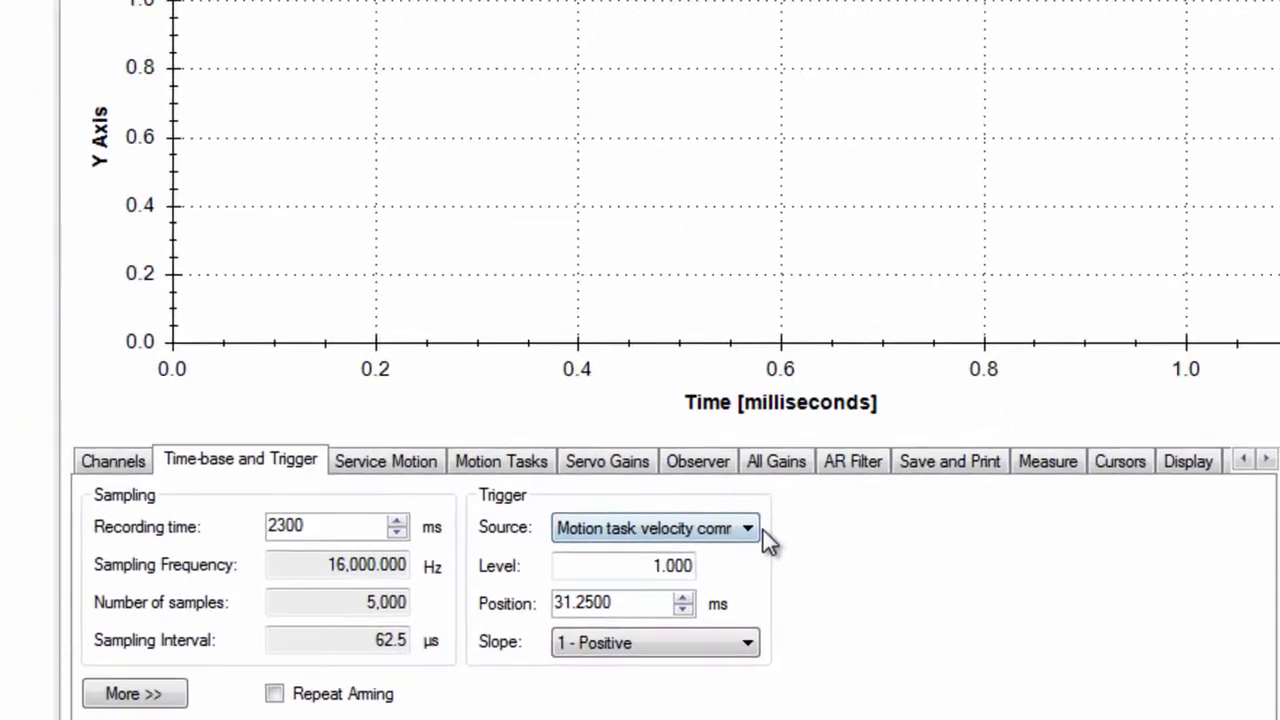
pyautogui.click(757, 533)
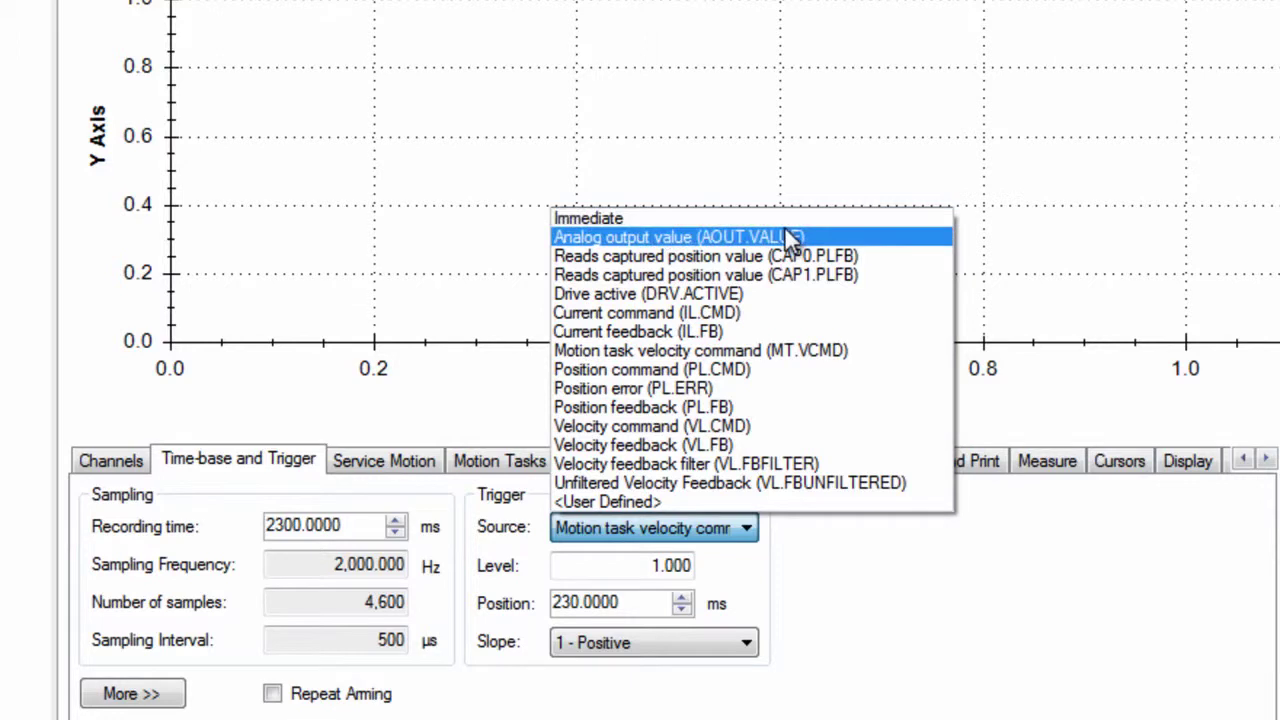
# Step: Trigger on Velocity command (VL.CMD) with a trigger level of 1
pyautogui.click(778, 428)
pyautogui.press('Tab')
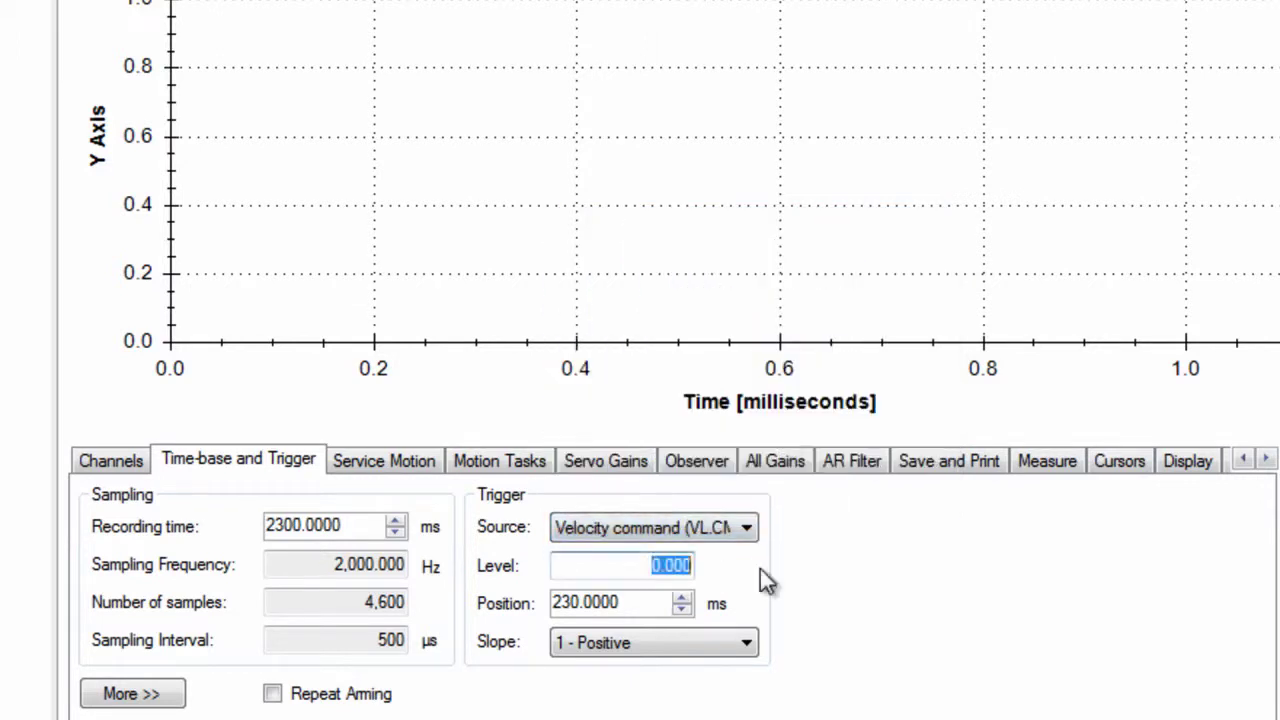
pyautogui.write('1')
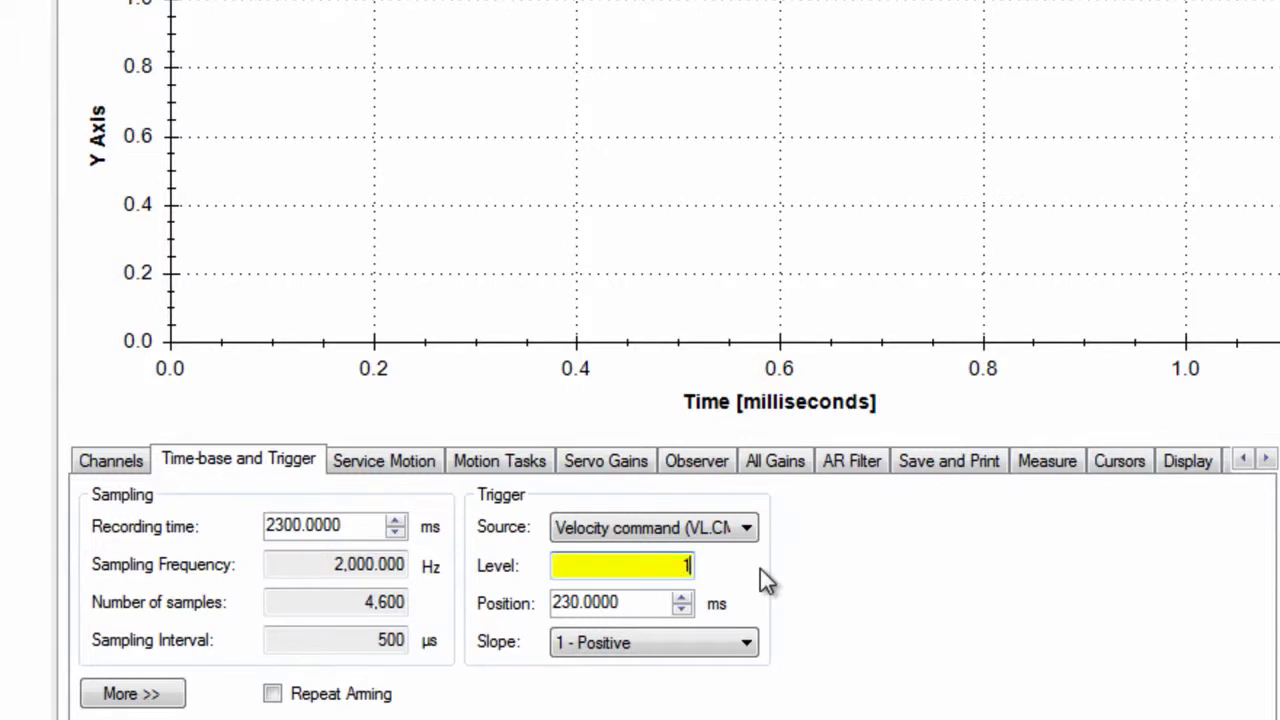
pyautogui.press('Return')
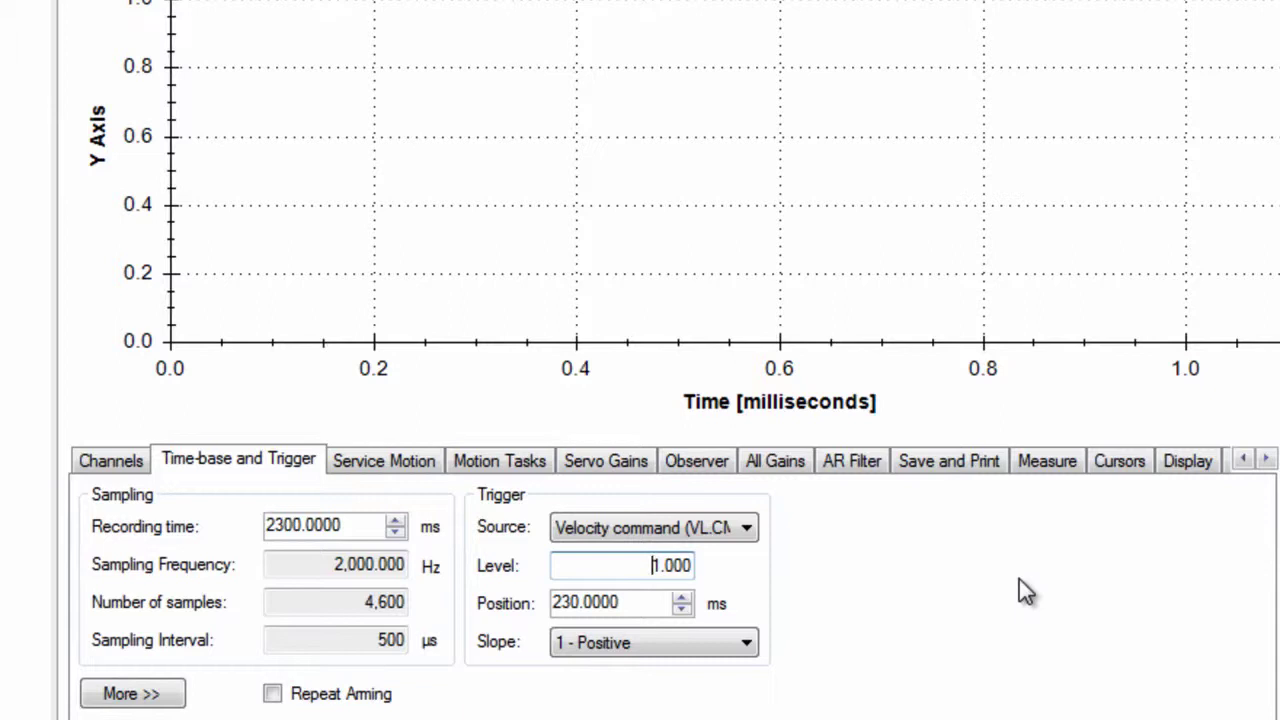
# Step: Adjust the trigger position spinner down to 92 ms and back to 230 ms
pyautogui.click(684, 613)
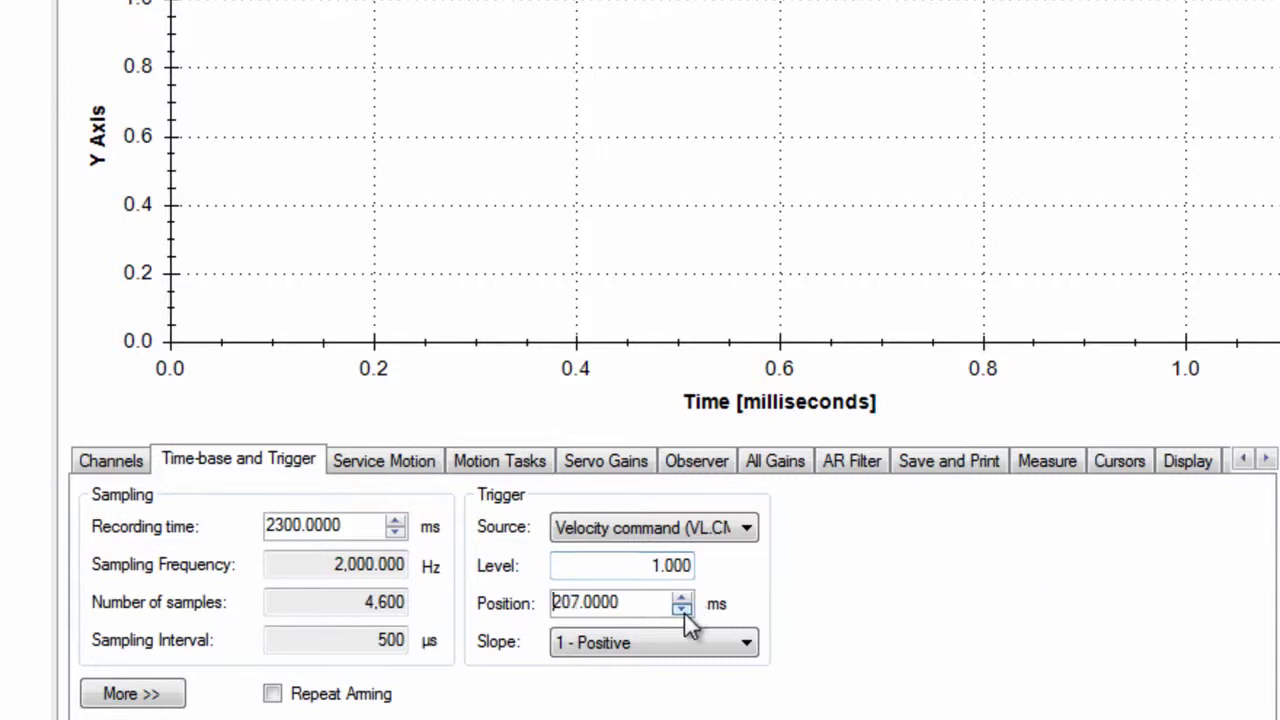
pyautogui.click(684, 613)
pyautogui.click(684, 613)
pyautogui.click(684, 613)
pyautogui.click(684, 613)
pyautogui.click(684, 613)
pyautogui.click(687, 596)
pyautogui.click(687, 596)
pyautogui.click(687, 596)
pyautogui.click(687, 596)
pyautogui.click(687, 596)
pyautogui.click(687, 596)
# Step: Keep the trigger slope at 1 - Positive and arm the scope
pyautogui.click(748, 646)
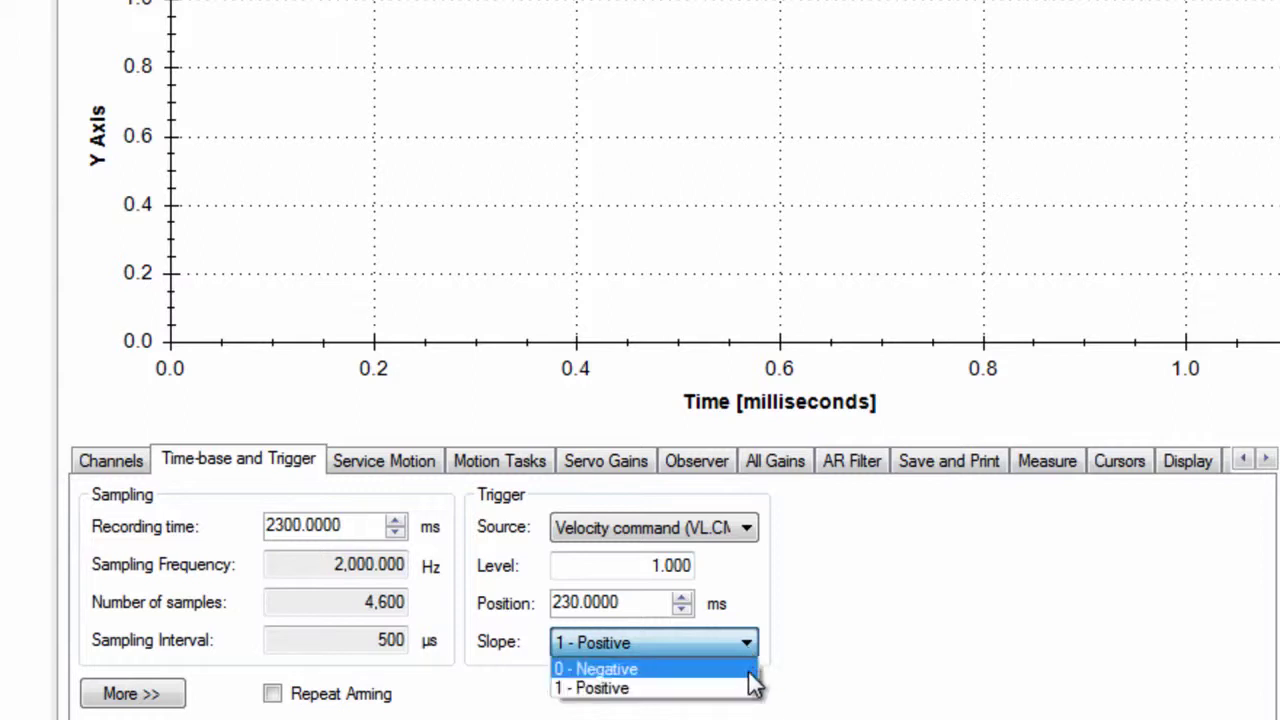
pyautogui.click(749, 688)
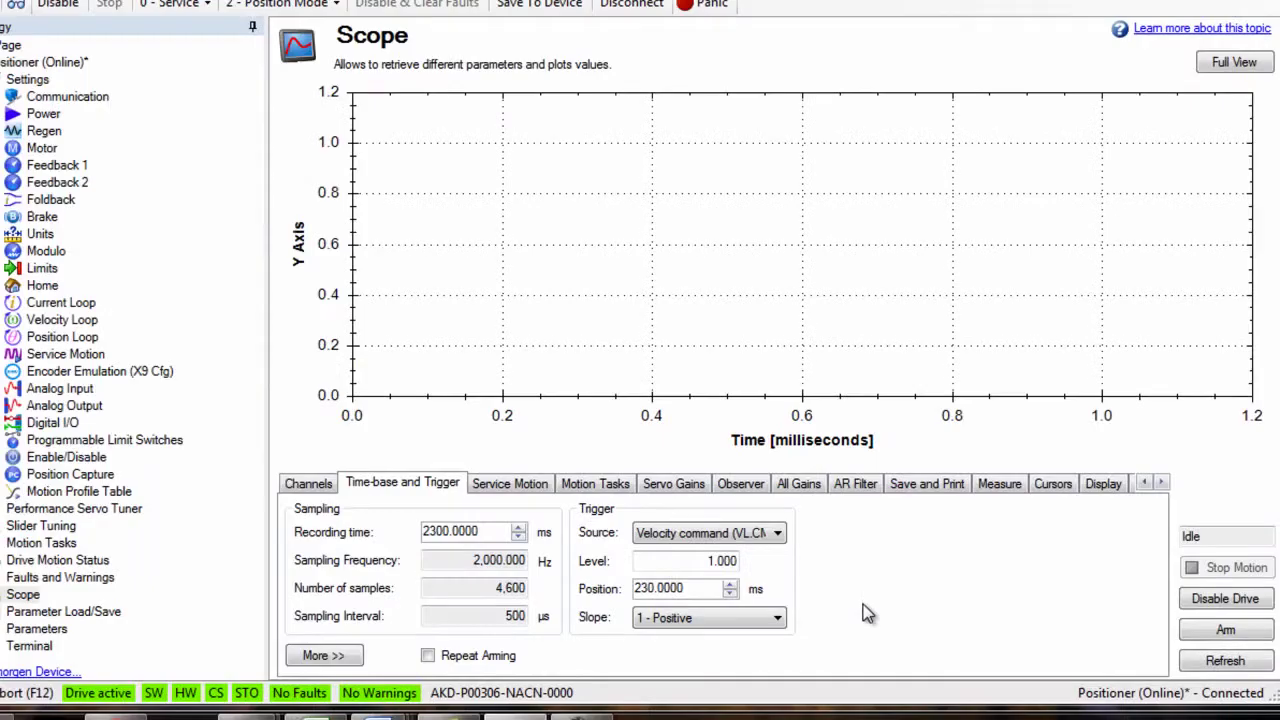
pyautogui.click(1231, 635)
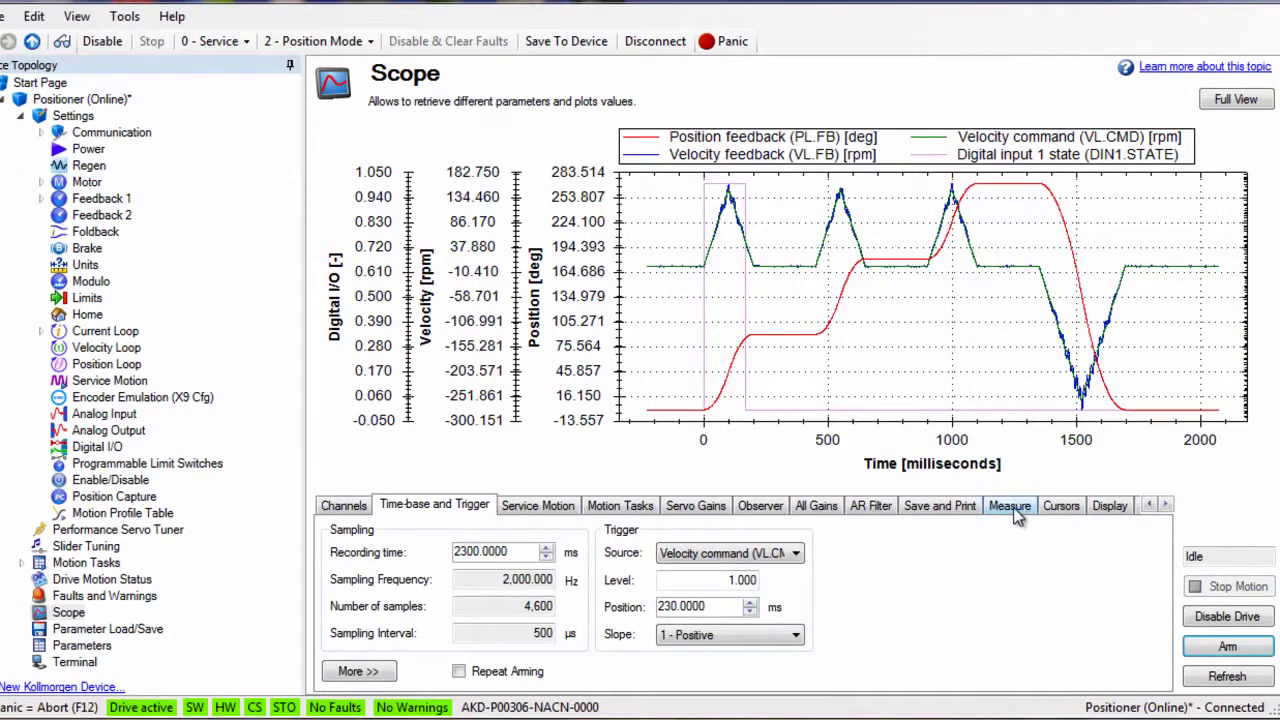
# Step: Once the 2300 ms capture has plotted, switch to the Save and Print options
pyautogui.click(943, 506)
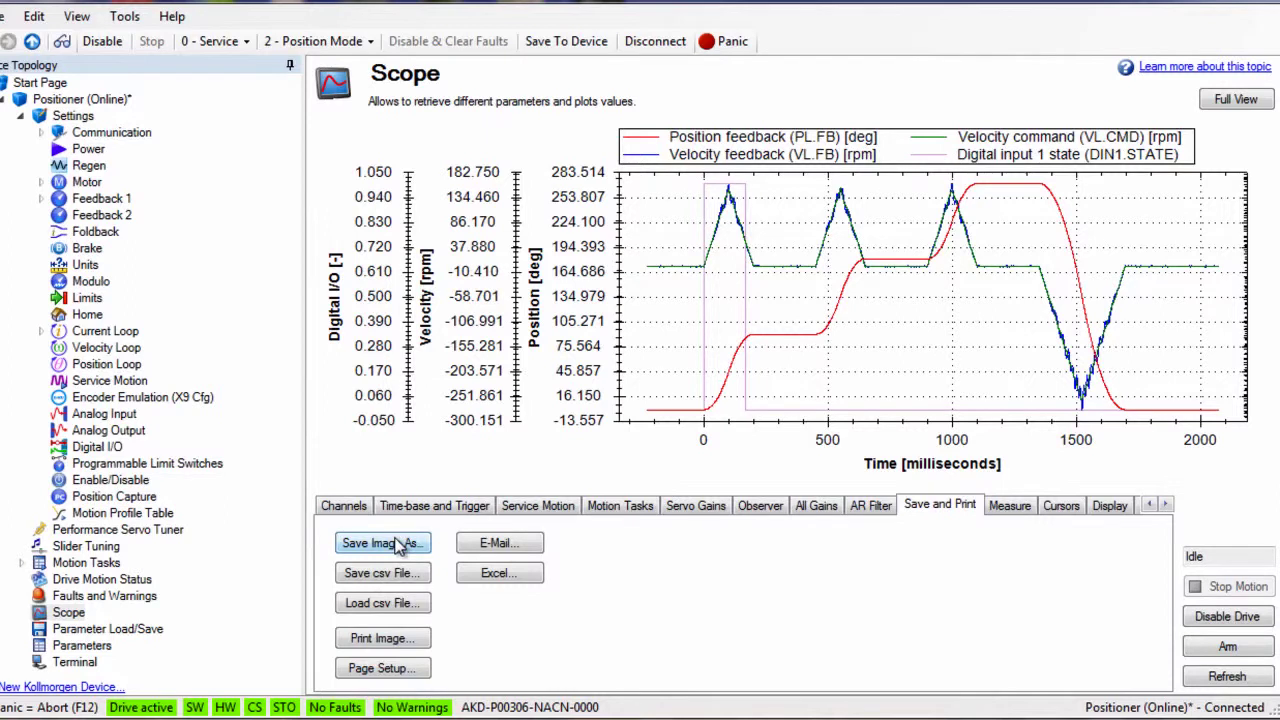
# Step: Try Save Image As and Save csv File, cancel both, then open Print Image settings
pyautogui.click(401, 546)
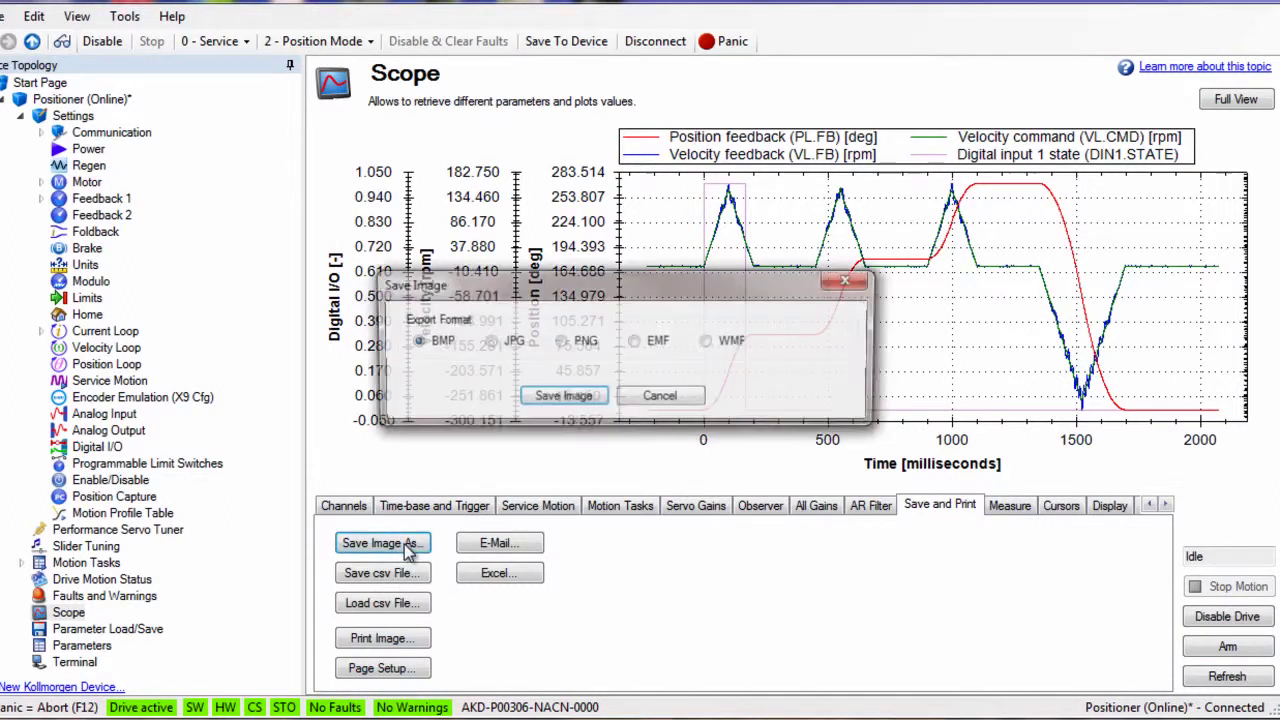
pyautogui.click(655, 399)
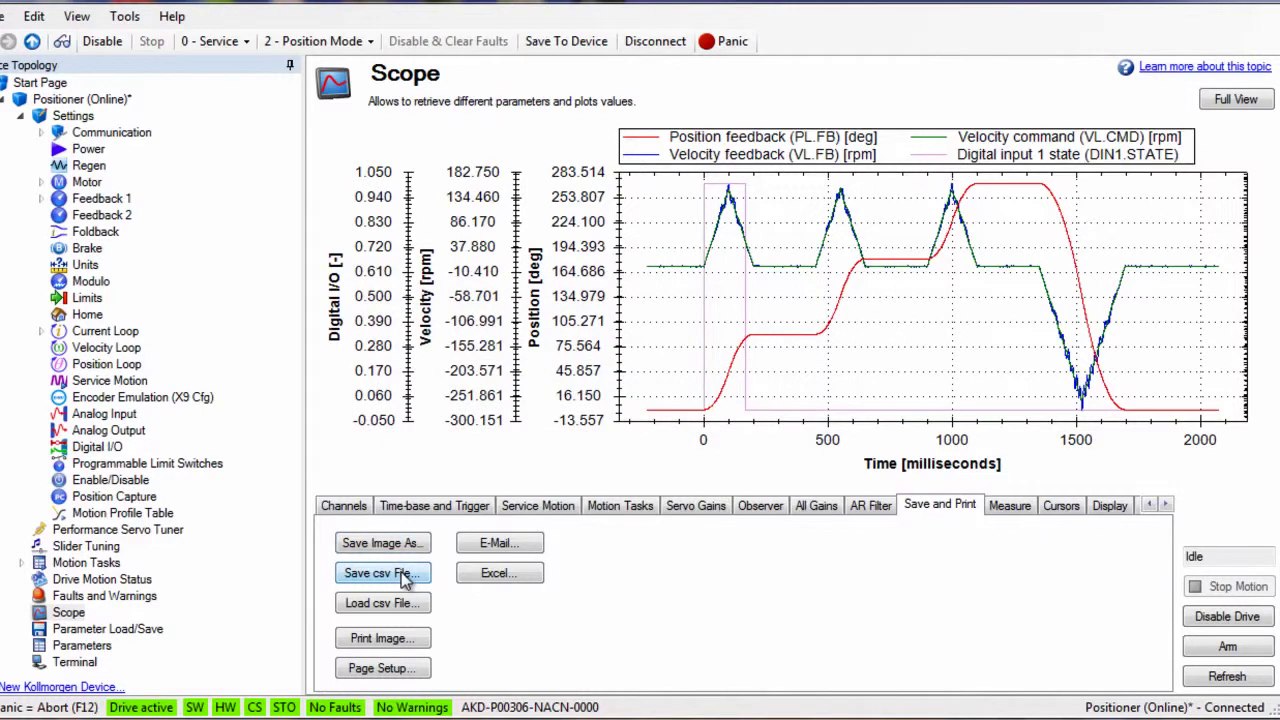
pyautogui.click(405, 578)
pyautogui.press('Escape')
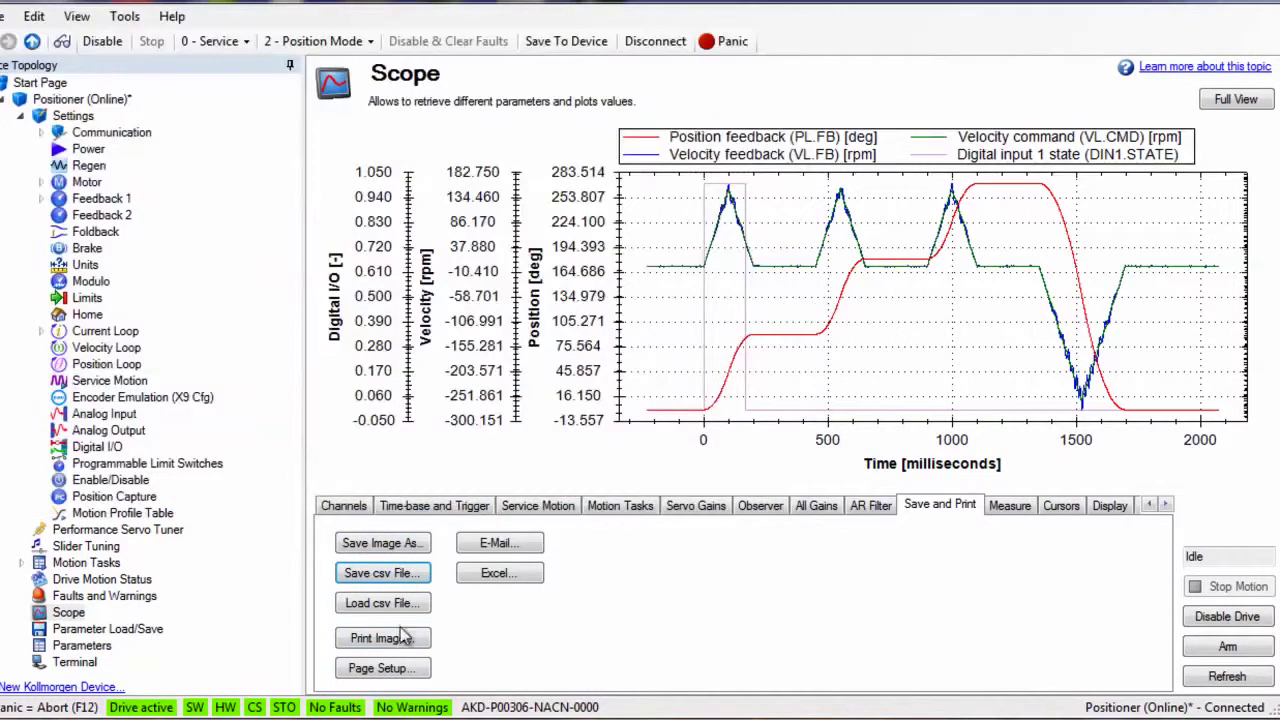
pyautogui.click(390, 640)
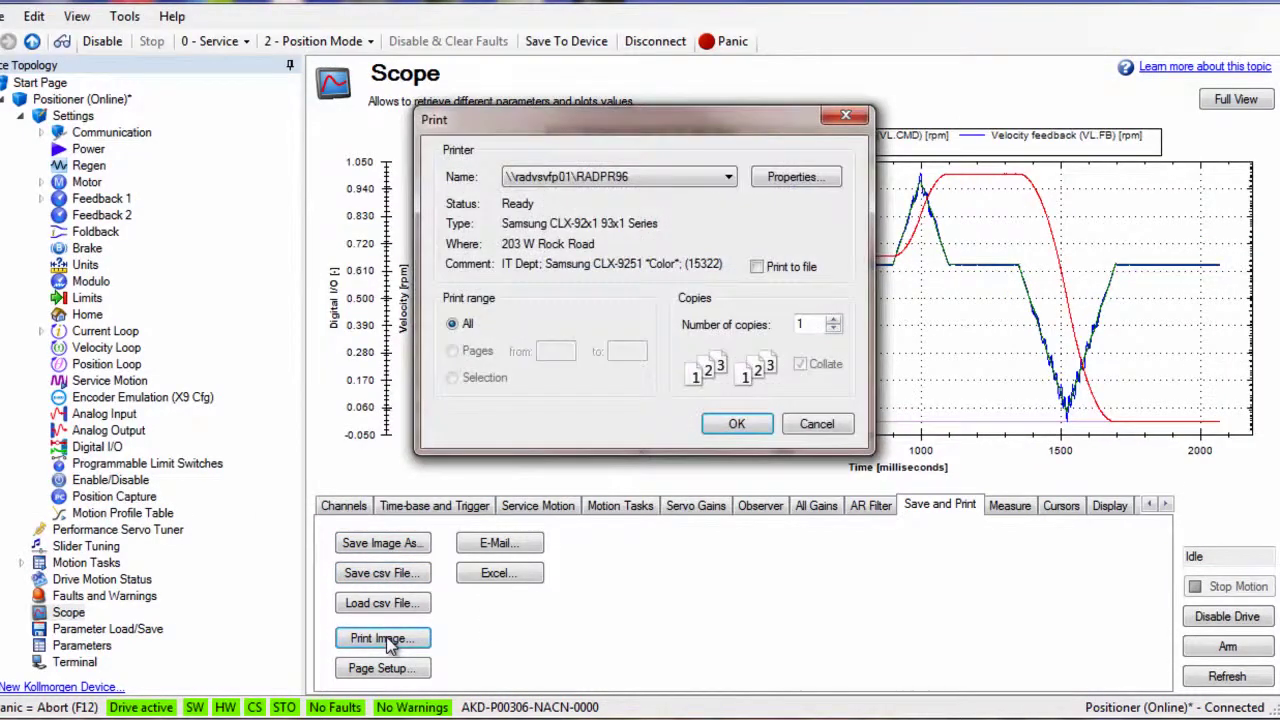